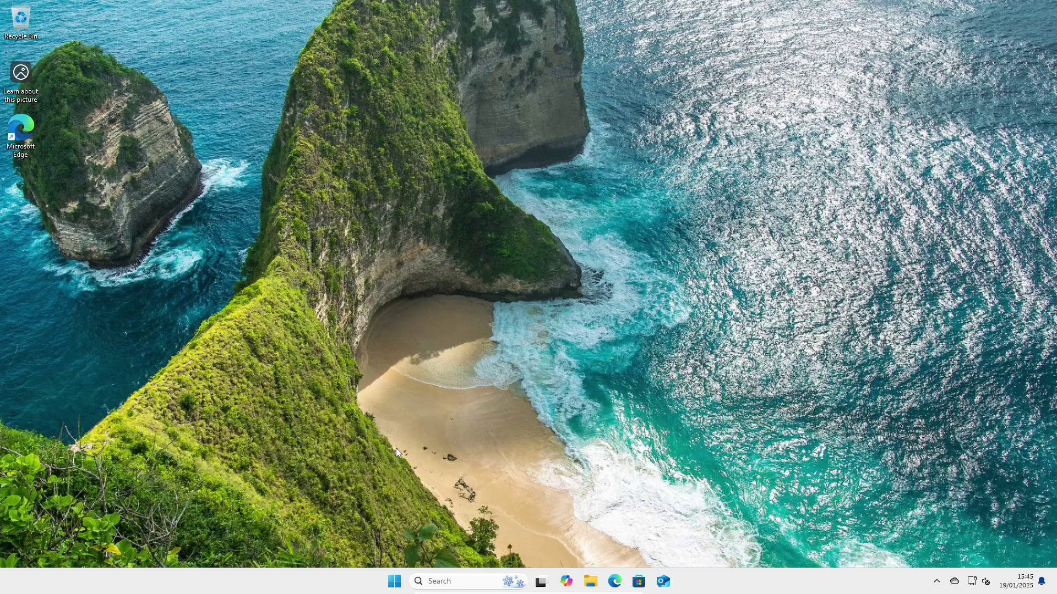
{"action": "left_click", "coordinate": [394, 587]}
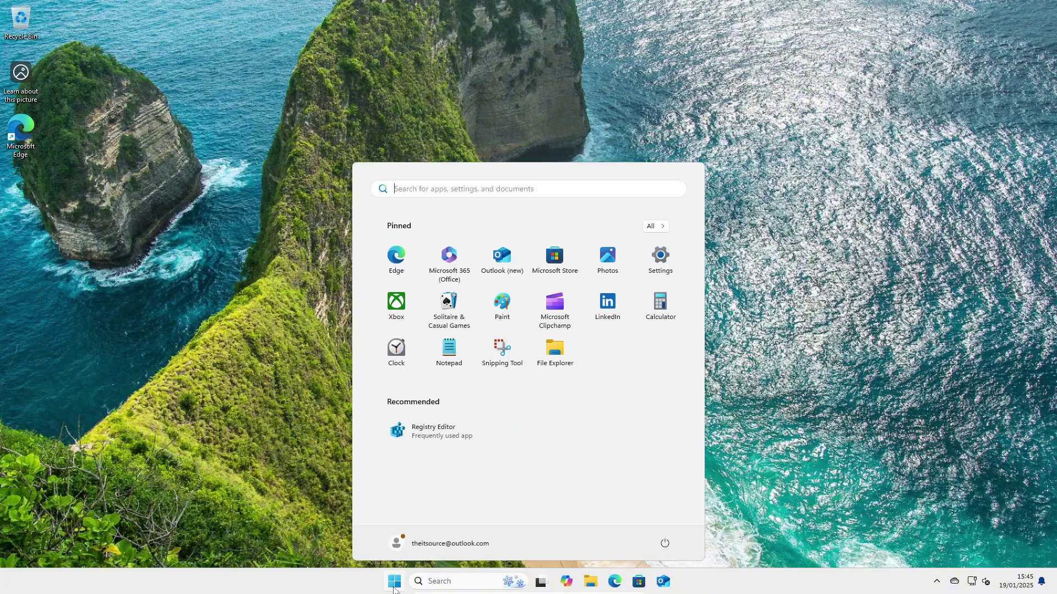
{"action": "type", "text": "settings"}
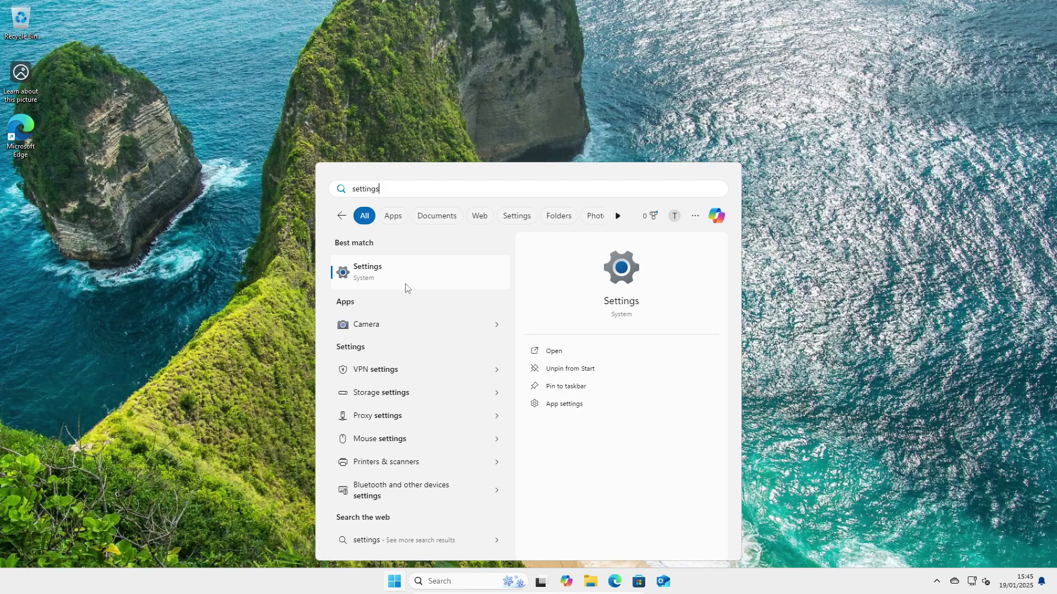
{"action": "left_click", "coordinate": [243, 337]}
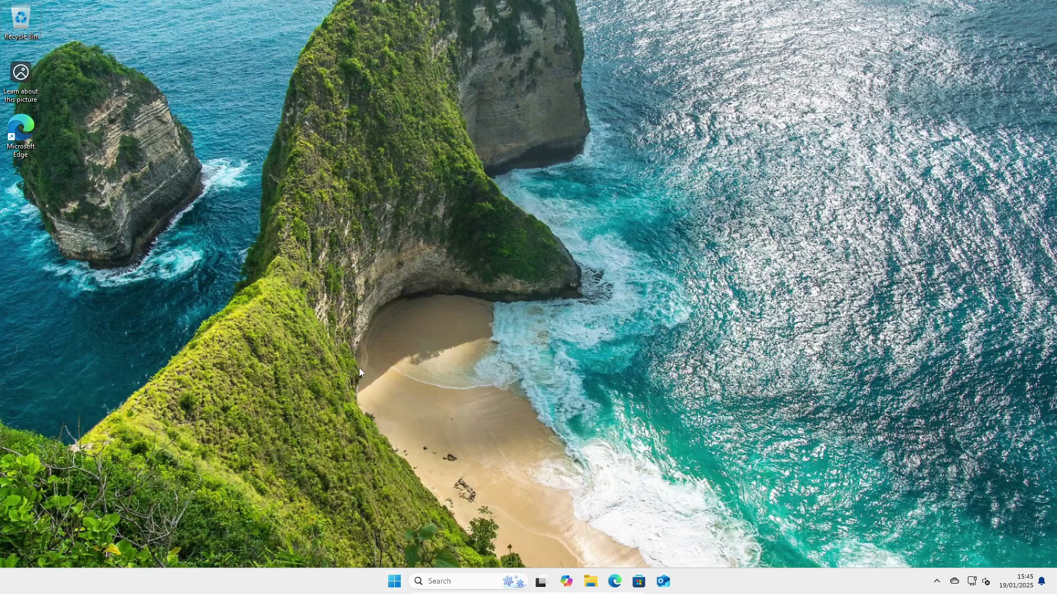
Open the Windows Settings and go to the Temporary files page in the system's Storage settings
{"action": "key", "text": "super+i"}
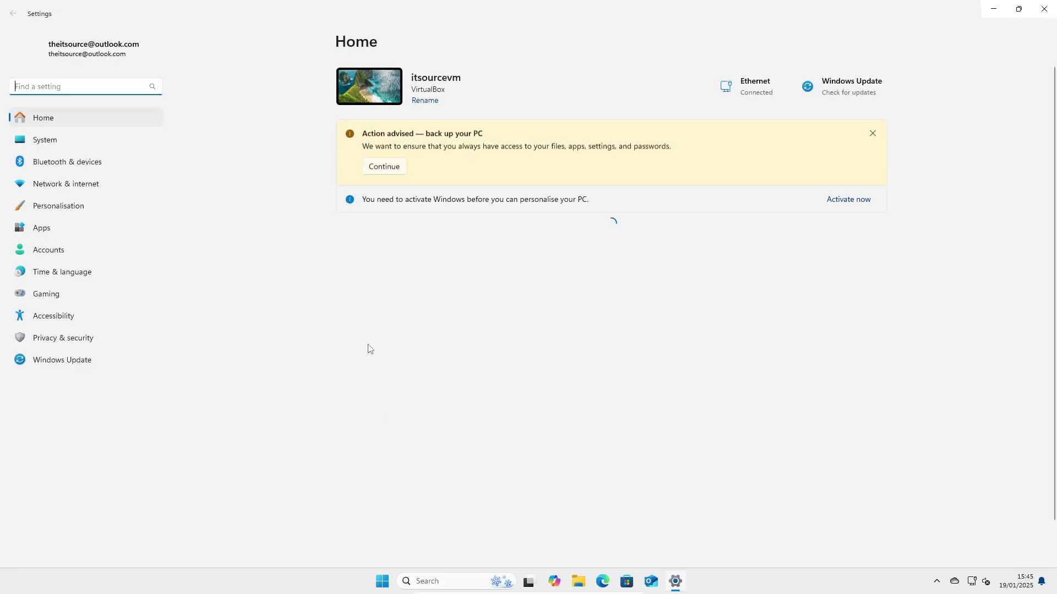
{"action": "left_click", "coordinate": [67, 140]}
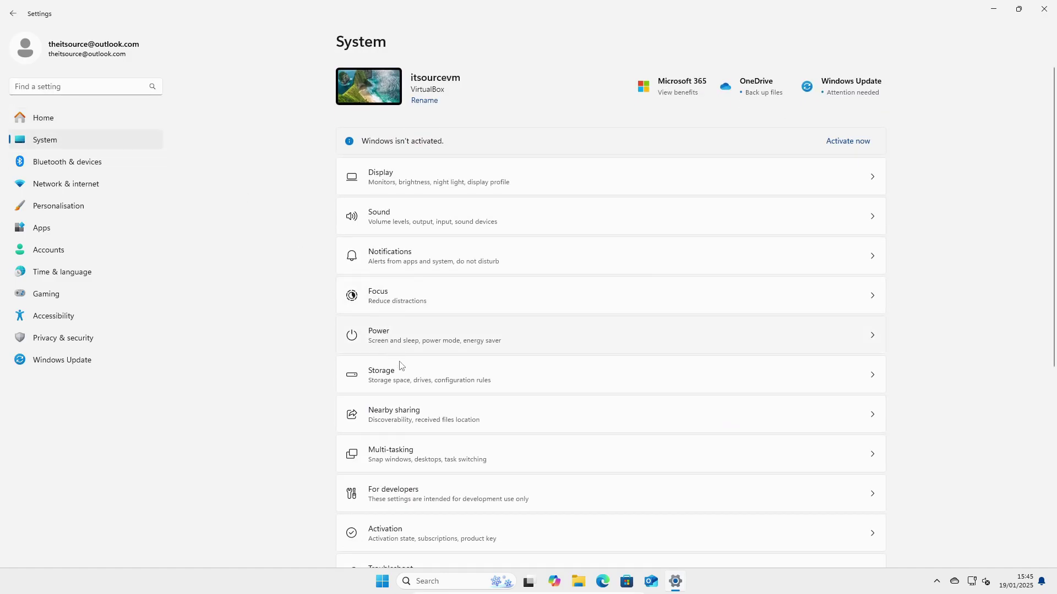
{"action": "left_click", "coordinate": [433, 389]}
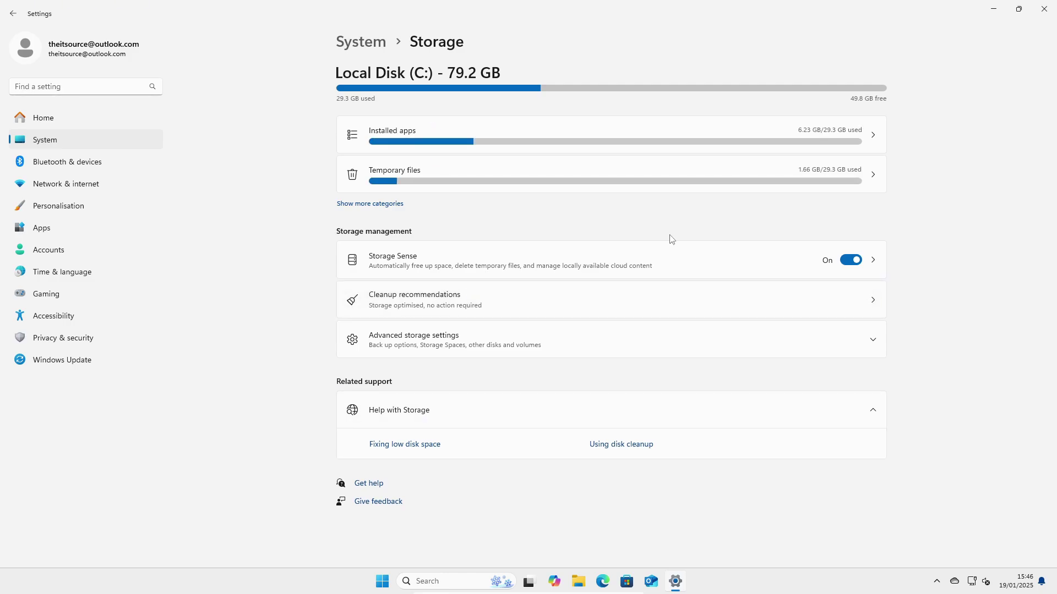
{"action": "left_click", "coordinate": [537, 165]}
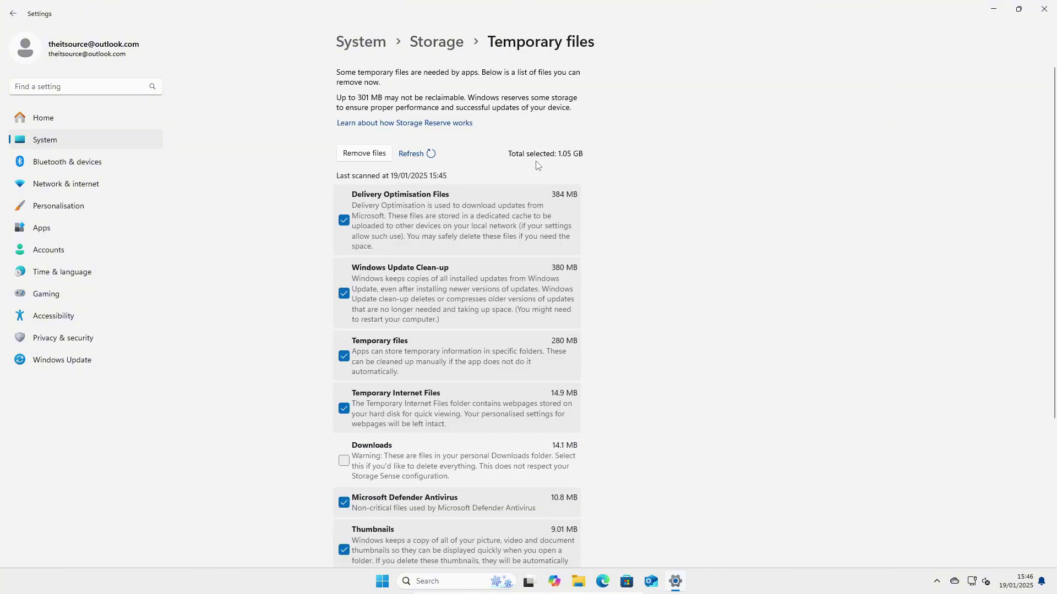
Review the temporary file categories and permanently remove the preselected ones
{"action": "scroll", "coordinate": [668, 268], "scroll_direction": "down", "scroll_amount": 4}
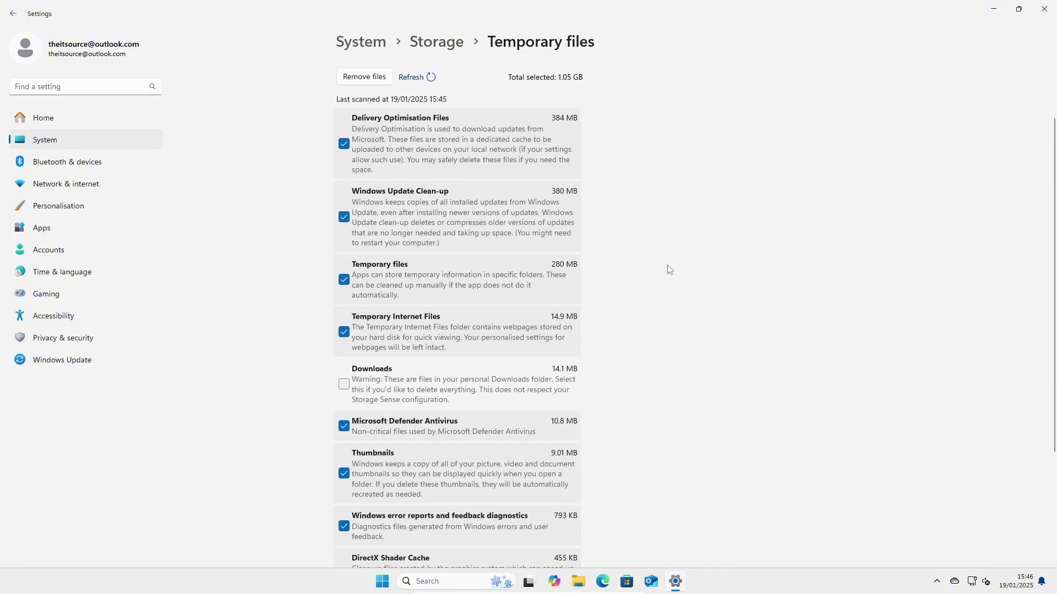
{"action": "scroll", "coordinate": [633, 275], "scroll_direction": "up", "scroll_amount": 3}
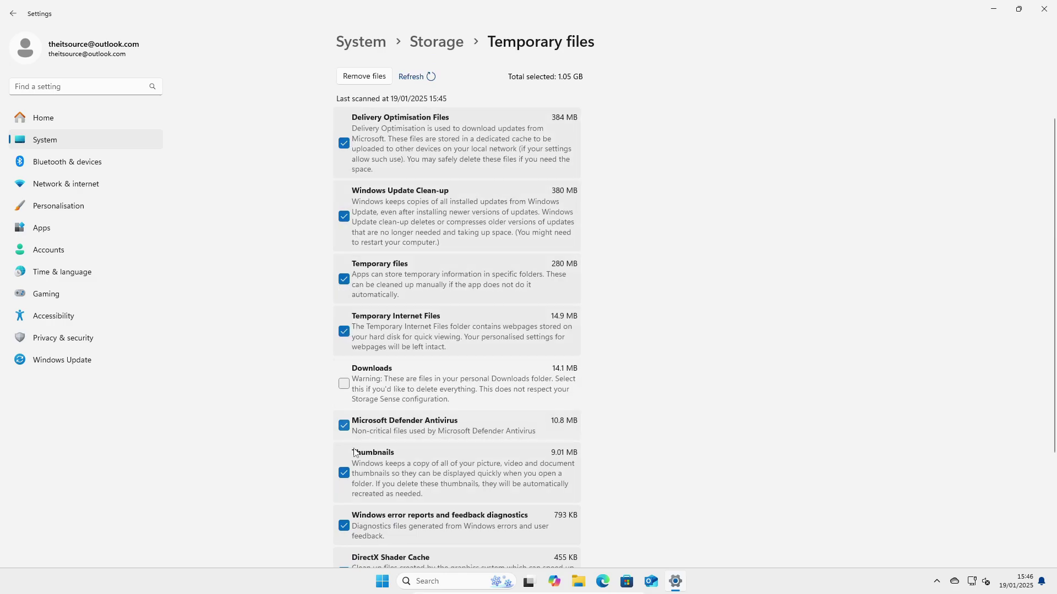
{"action": "scroll", "coordinate": [357, 484], "scroll_direction": "down", "scroll_amount": 2}
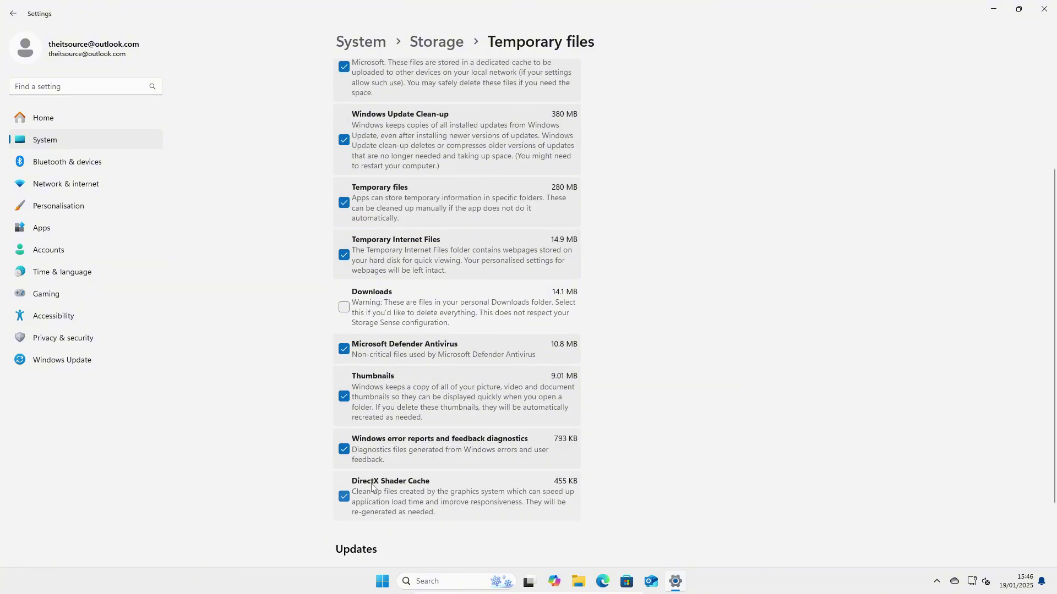
{"action": "scroll", "coordinate": [386, 440], "scroll_direction": "up", "scroll_amount": 2}
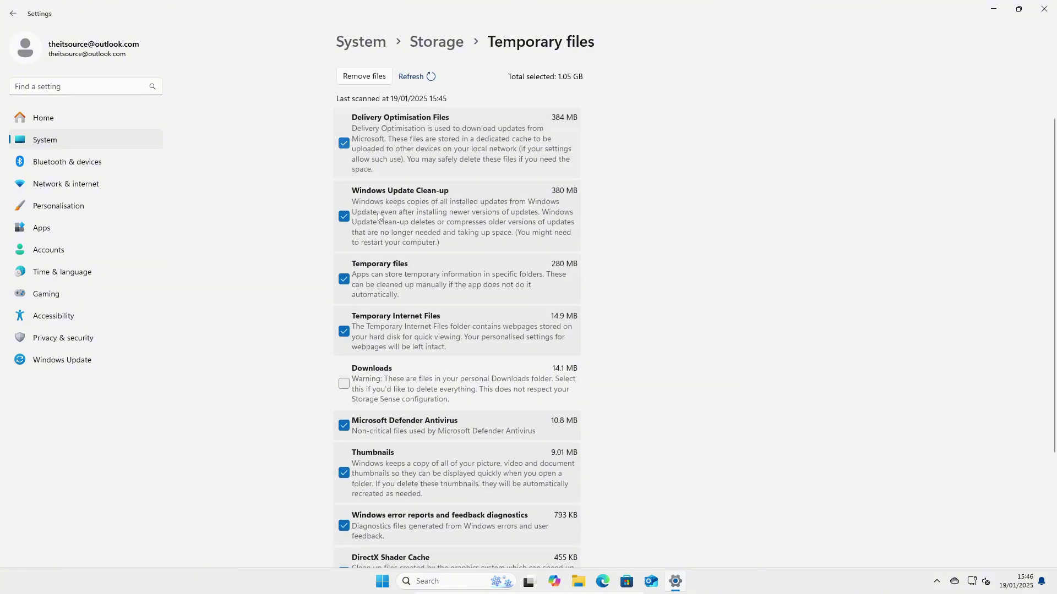
{"action": "scroll", "coordinate": [378, 216], "scroll_direction": "down", "scroll_amount": 4}
{"action": "scroll", "coordinate": [440, 384], "scroll_direction": "up", "scroll_amount": 6}
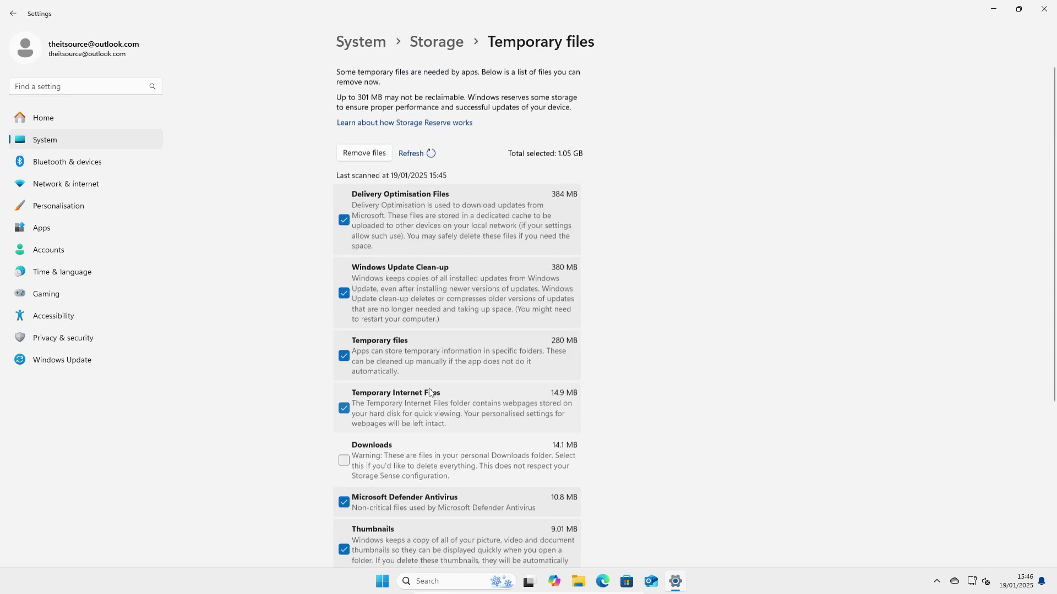
{"action": "left_click", "coordinate": [355, 157]}
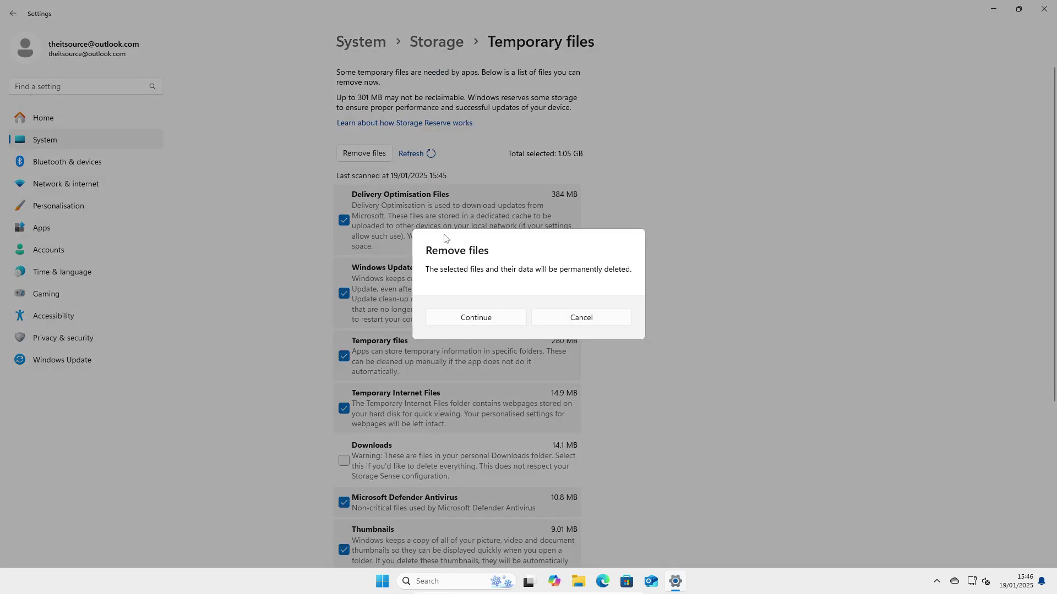
{"action": "left_click", "coordinate": [474, 319]}
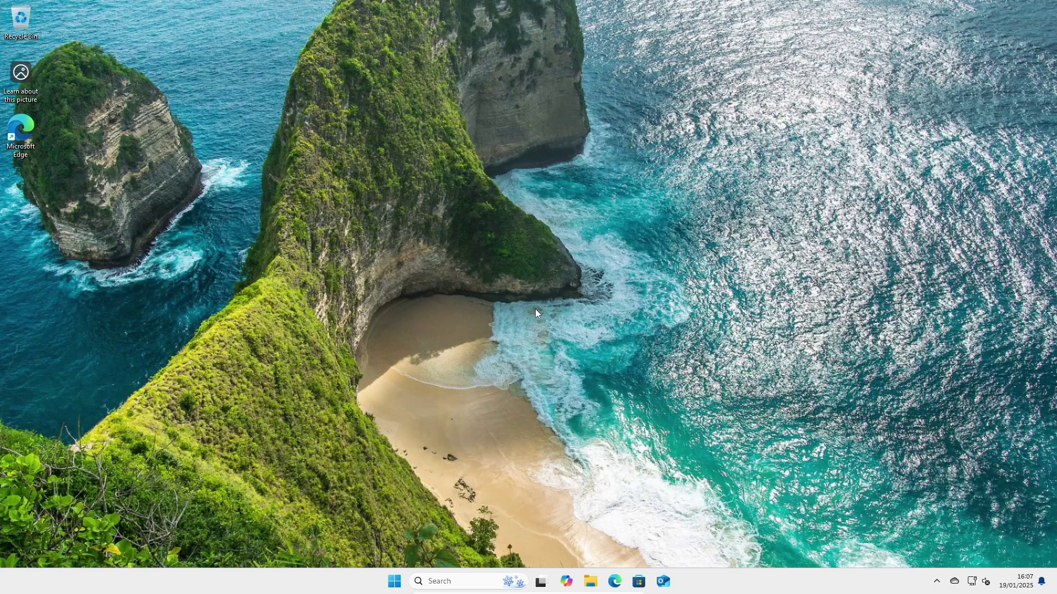
Open the user's temporary files folder by running %temp%
{"action": "key", "text": "super+r"}
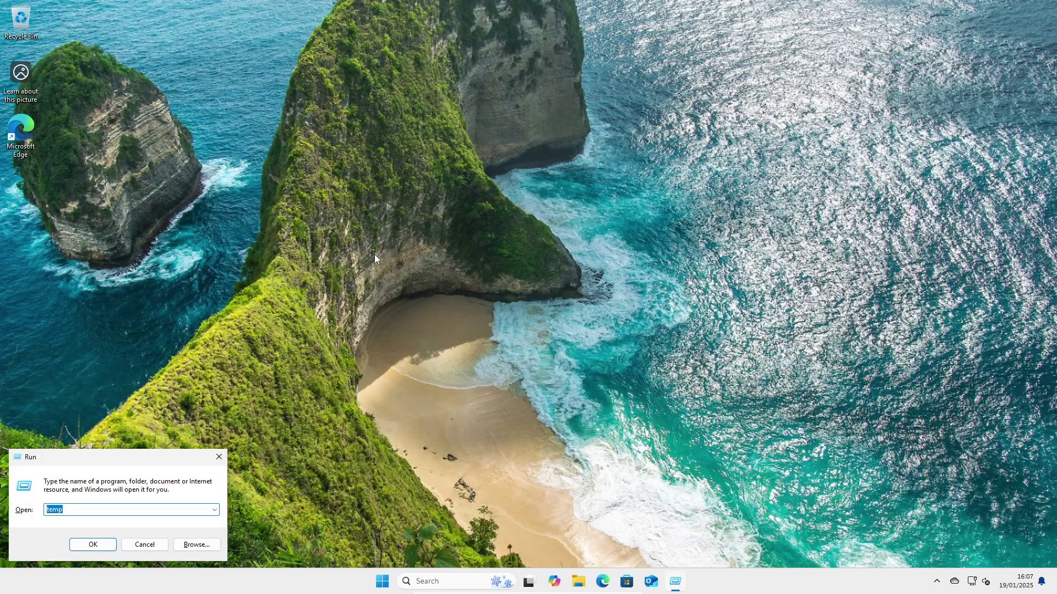
{"action": "type", "text": "temp"}
{"action": "key", "text": "BackSpace"}
{"action": "key", "text": "BackSpace"}
{"action": "key", "text": "BackSpace"}
{"action": "type", "text": "%temp"}
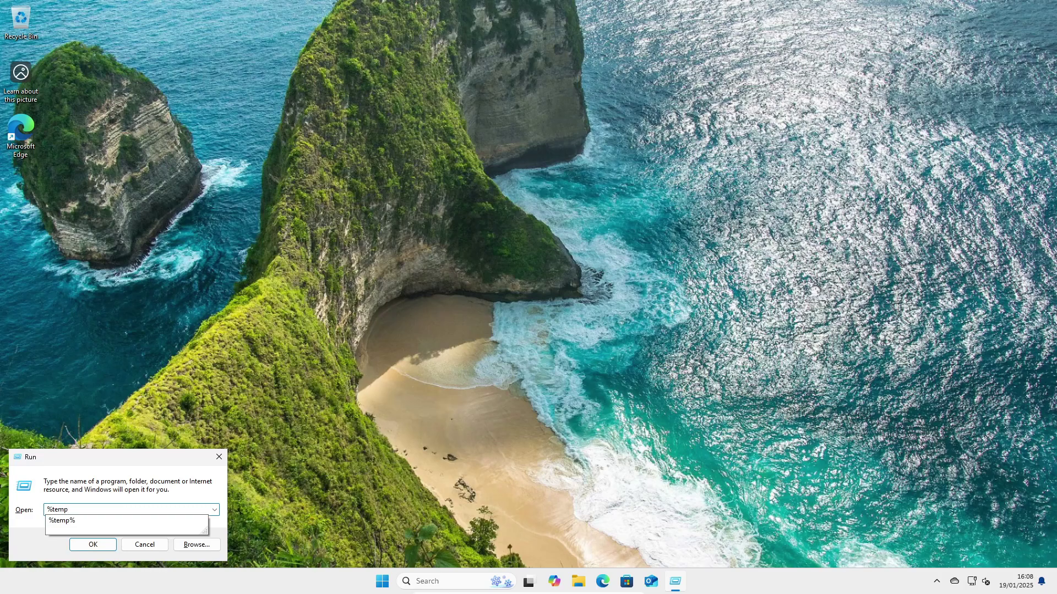
{"action": "type", "text": "%"}
{"action": "key", "text": "Return"}
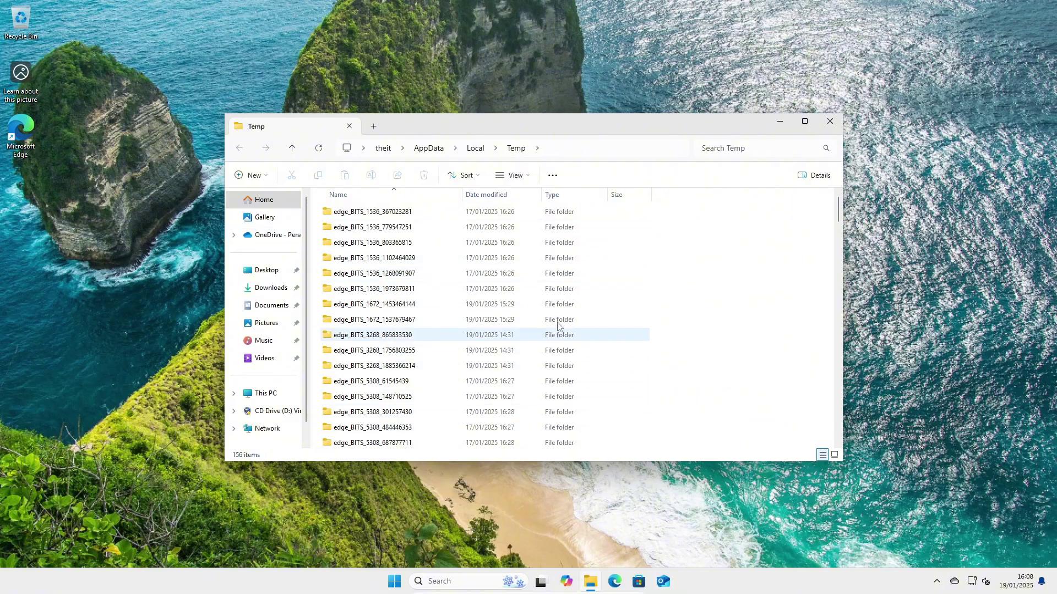
Delete everything in the user's Temp folder, skipping all files that are in use, and close the folder window
{"action": "left_click", "coordinate": [547, 229]}
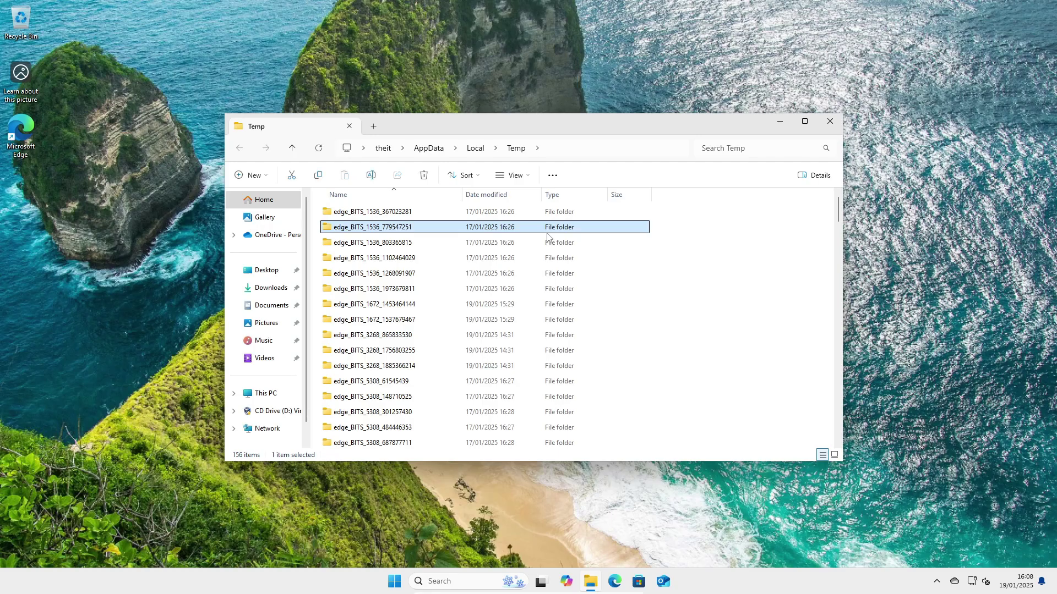
{"action": "key", "text": "ctrl+a"}
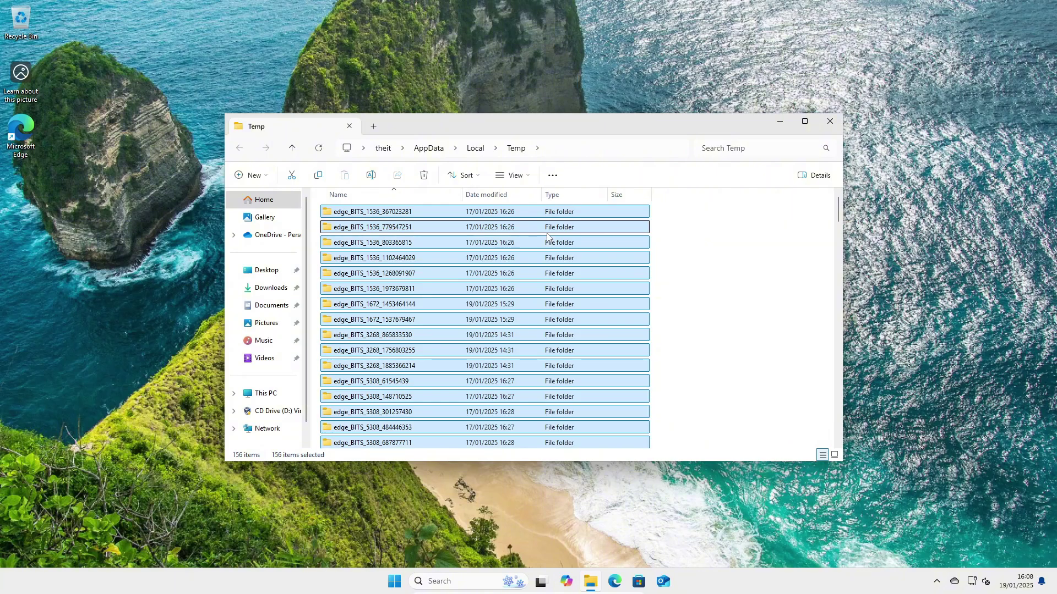
{"action": "right_click", "coordinate": [541, 243]}
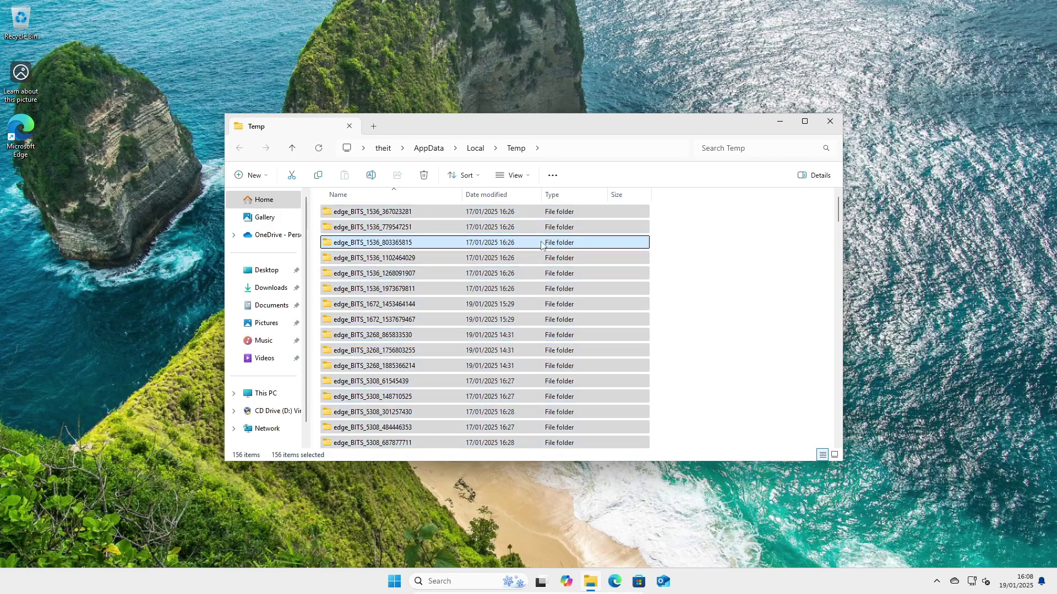
{"action": "left_click", "coordinate": [660, 270]}
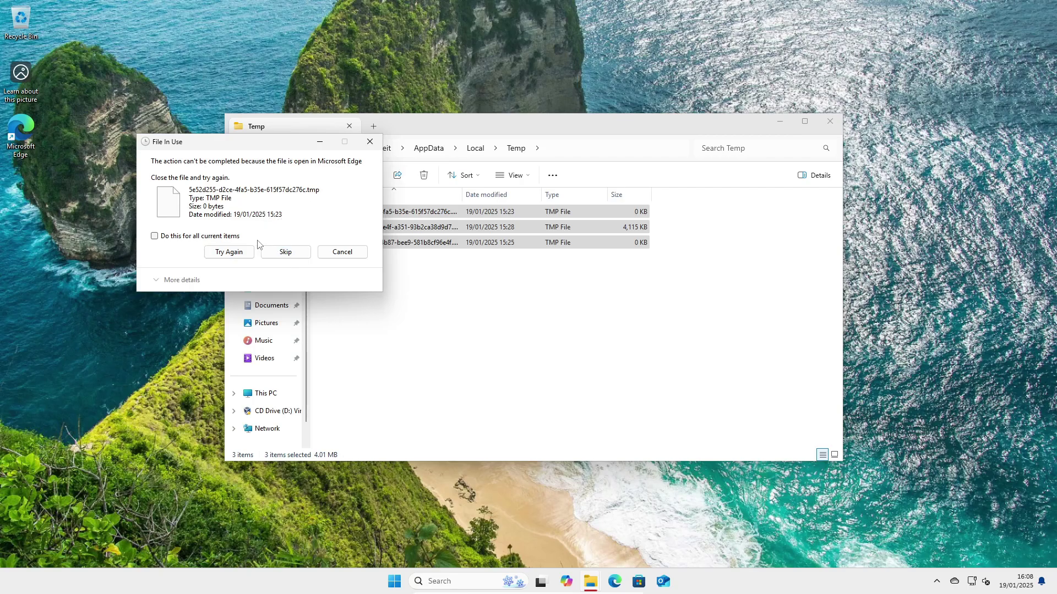
{"action": "left_click", "coordinate": [225, 236]}
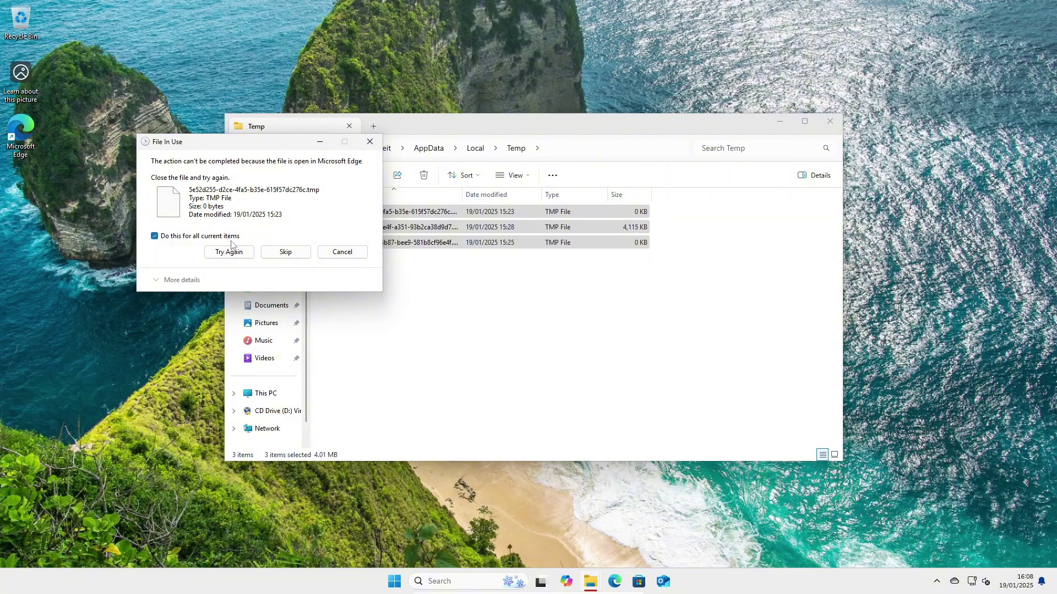
{"action": "left_click", "coordinate": [285, 253]}
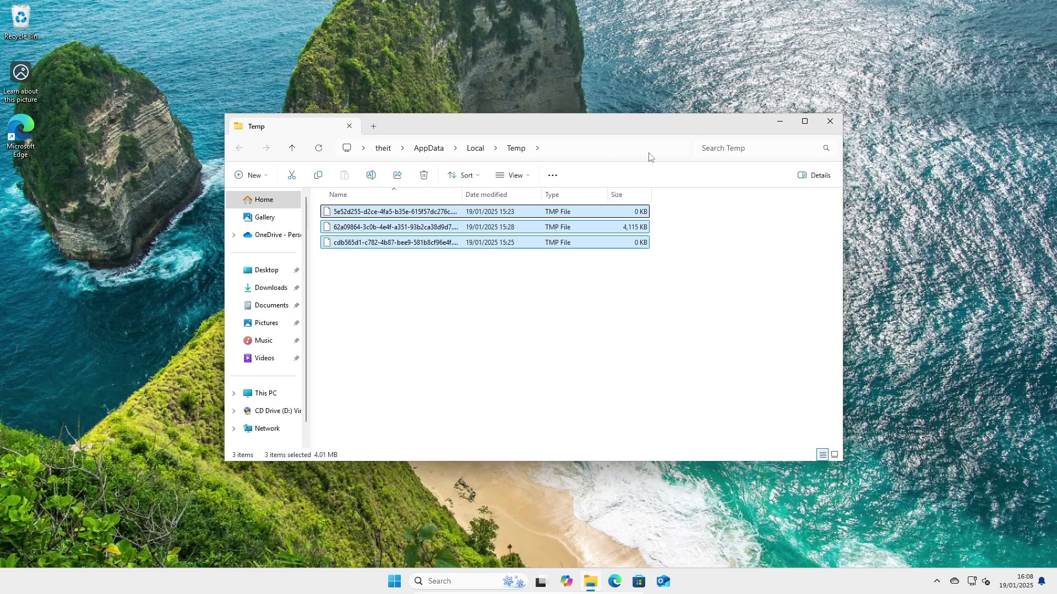
{"action": "left_click", "coordinate": [830, 122]}
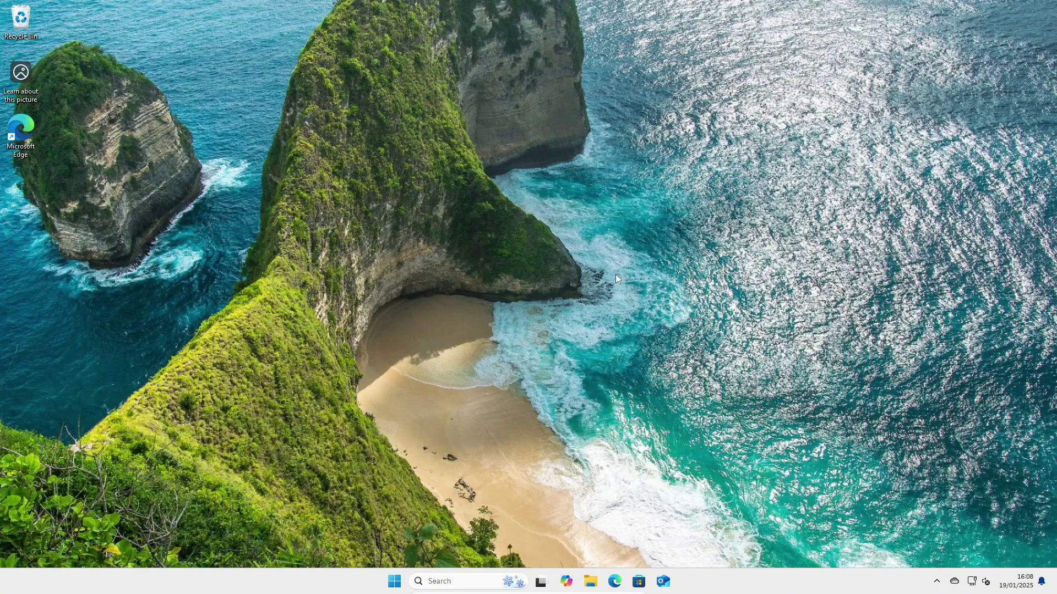
Open the Windows system Temp folder by running temp
{"action": "key", "text": "super+r"}
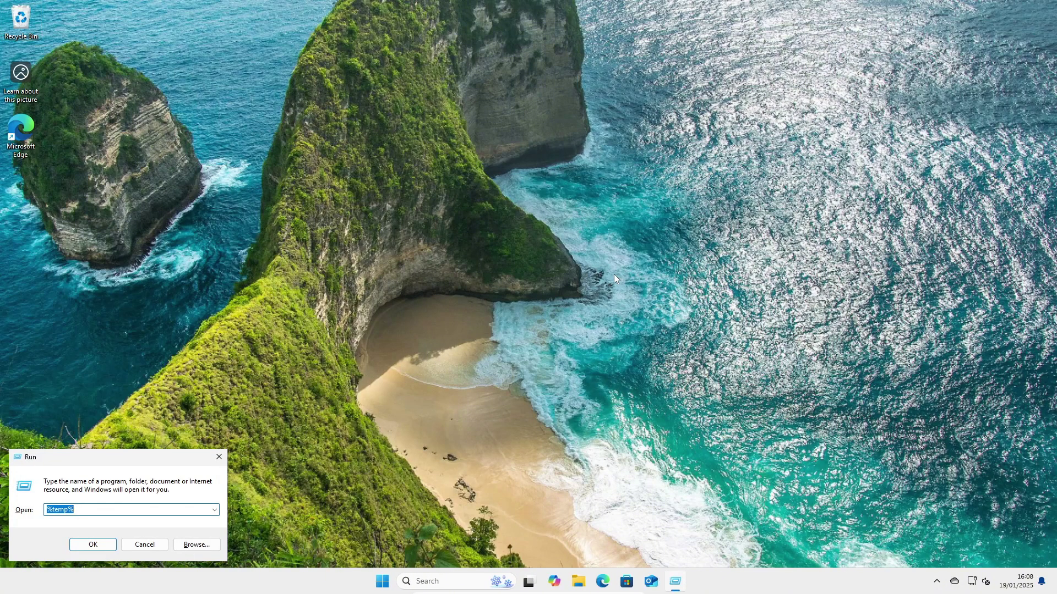
{"action": "left_click", "coordinate": [100, 510]}
{"action": "key", "text": "BackSpace"}
{"action": "key", "text": "BackSpace"}
{"action": "key", "text": "BackSpace"}
{"action": "key", "text": "BackSpace"}
{"action": "key", "text": "BackSpace"}
{"action": "key", "text": "BackSpace"}
{"action": "type", "text": "tem"}
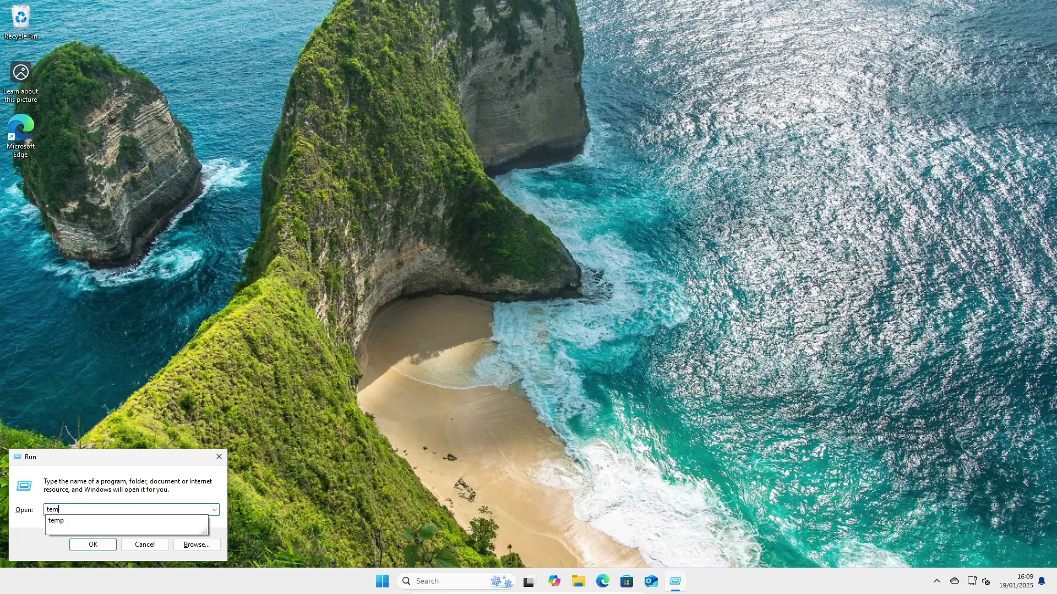
{"action": "type", "text": "p"}
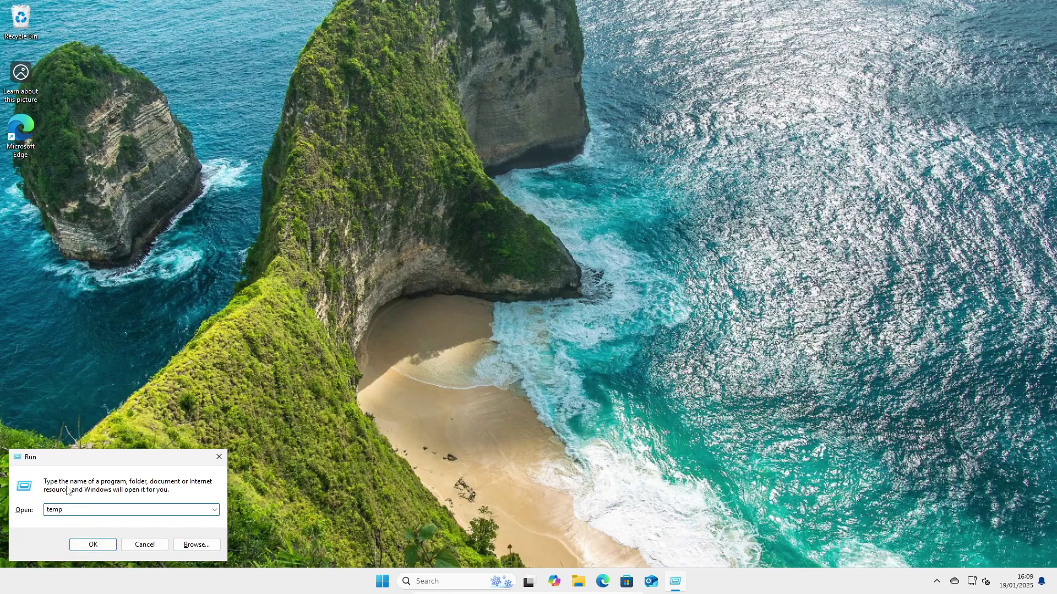
{"action": "key", "text": "Return"}
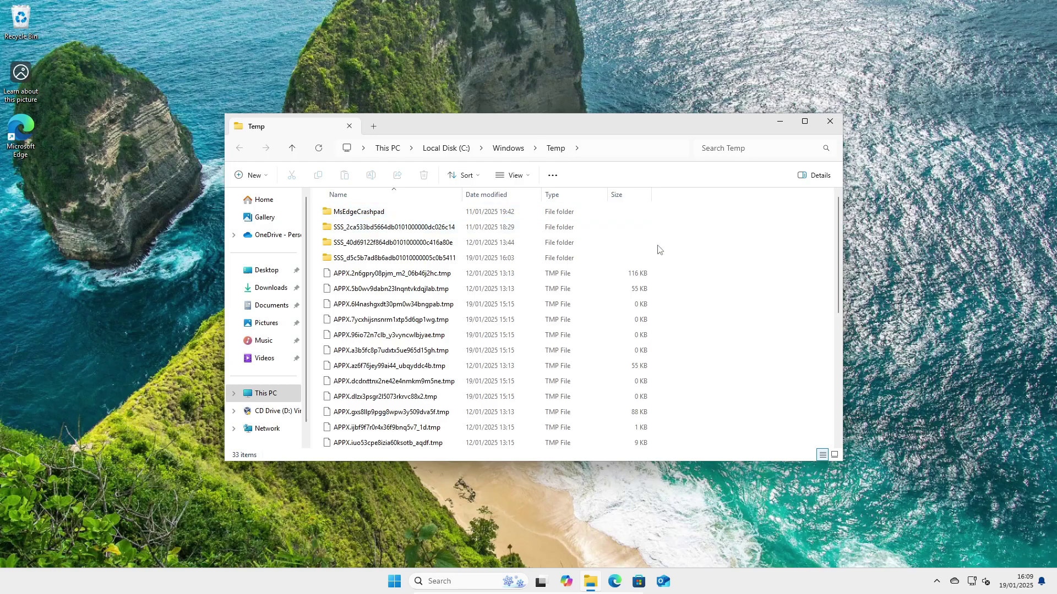
Delete all files and folders in the Windows Temp folder and close its window
{"action": "left_click", "coordinate": [552, 217]}
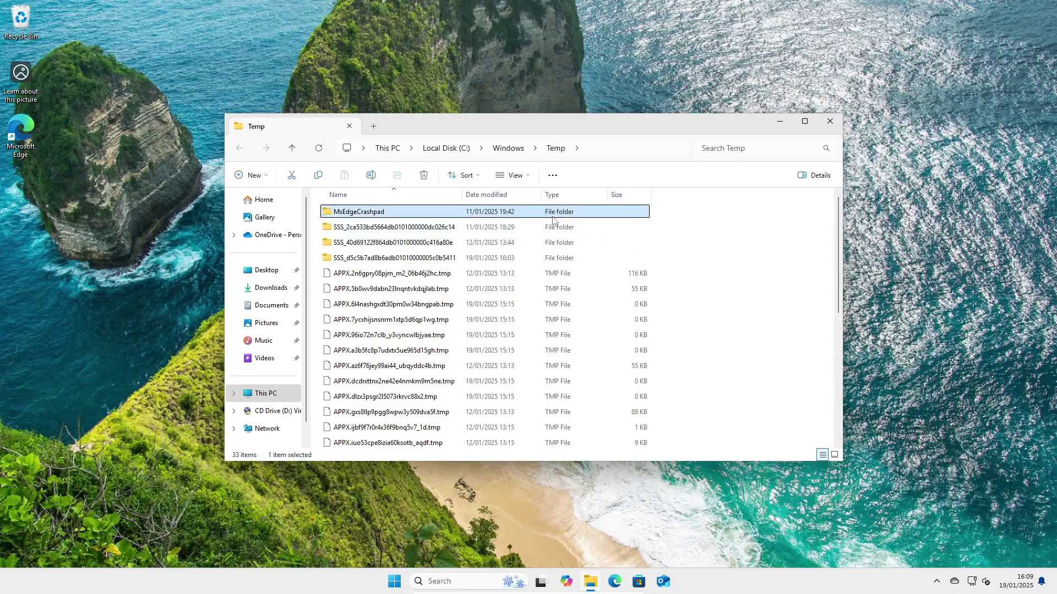
{"action": "key", "text": "ctrl+a"}
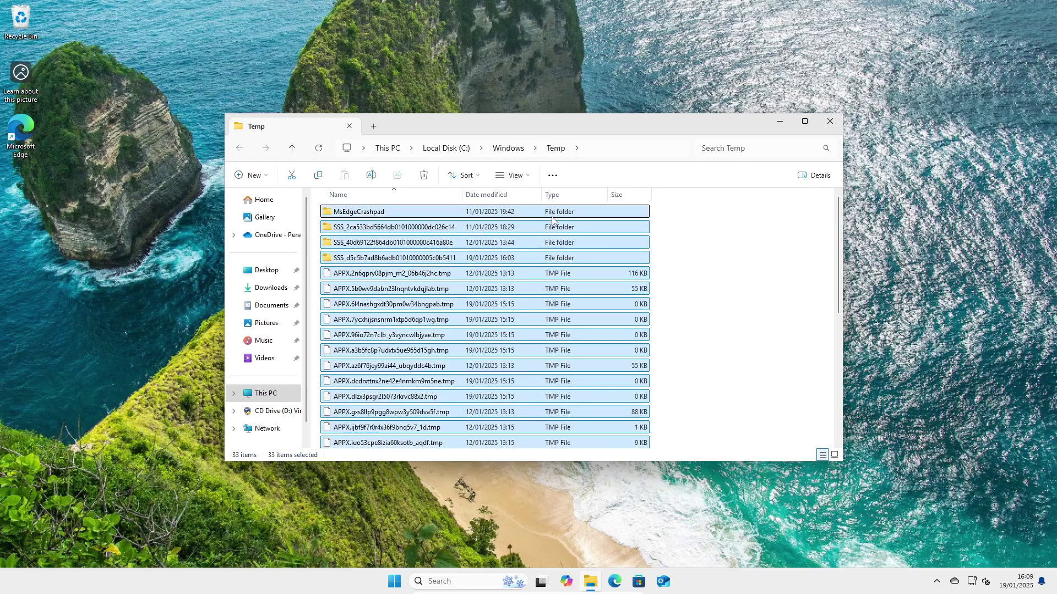
{"action": "right_click", "coordinate": [584, 259]}
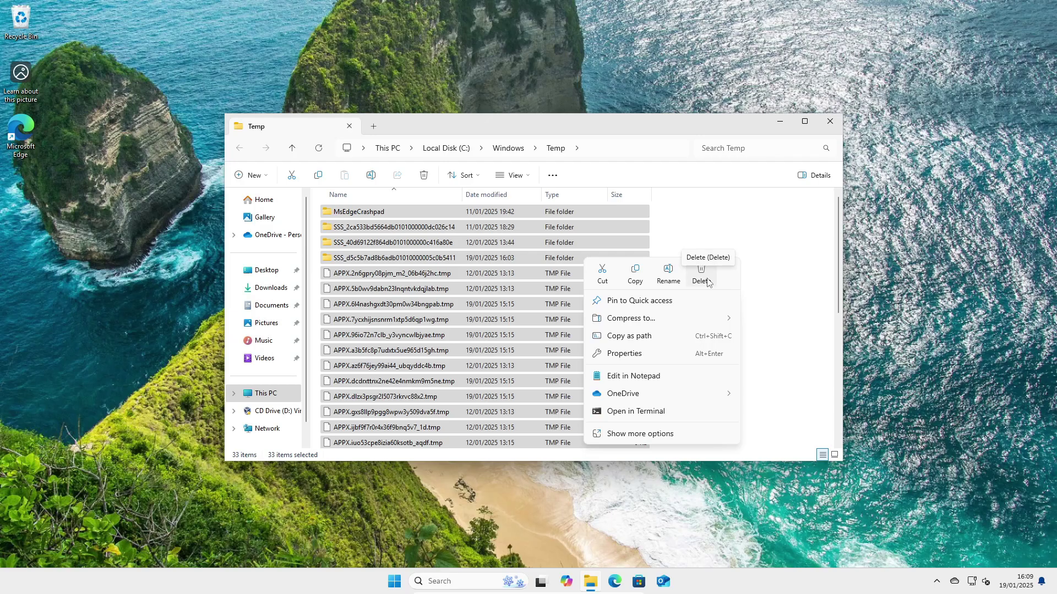
{"action": "left_click", "coordinate": [708, 283]}
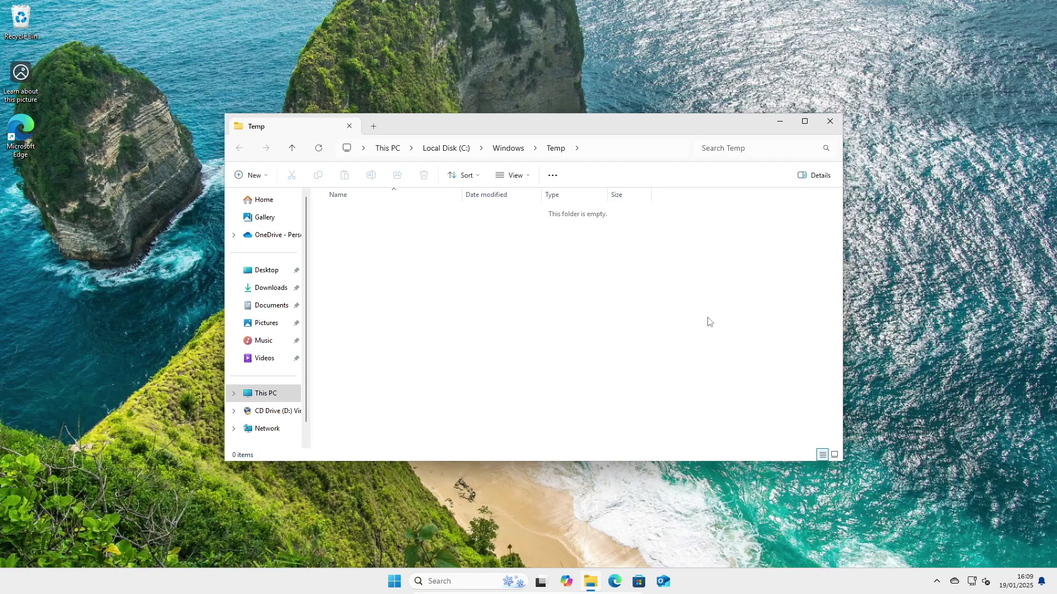
{"action": "key", "text": "alt+F4"}
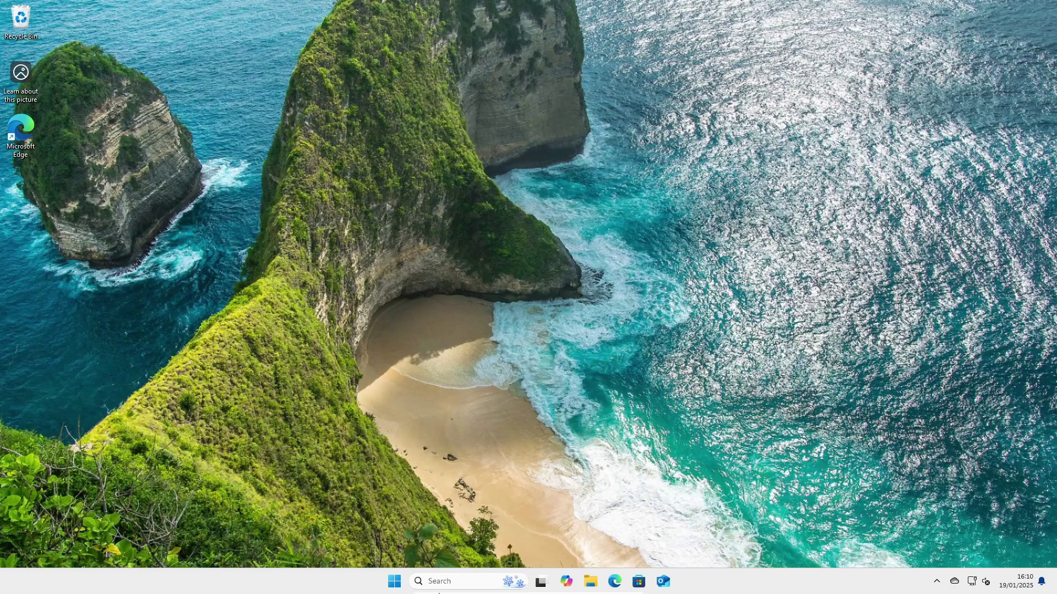
Find and open the Disk Clean-up utility
{"action": "left_click", "coordinate": [398, 582]}
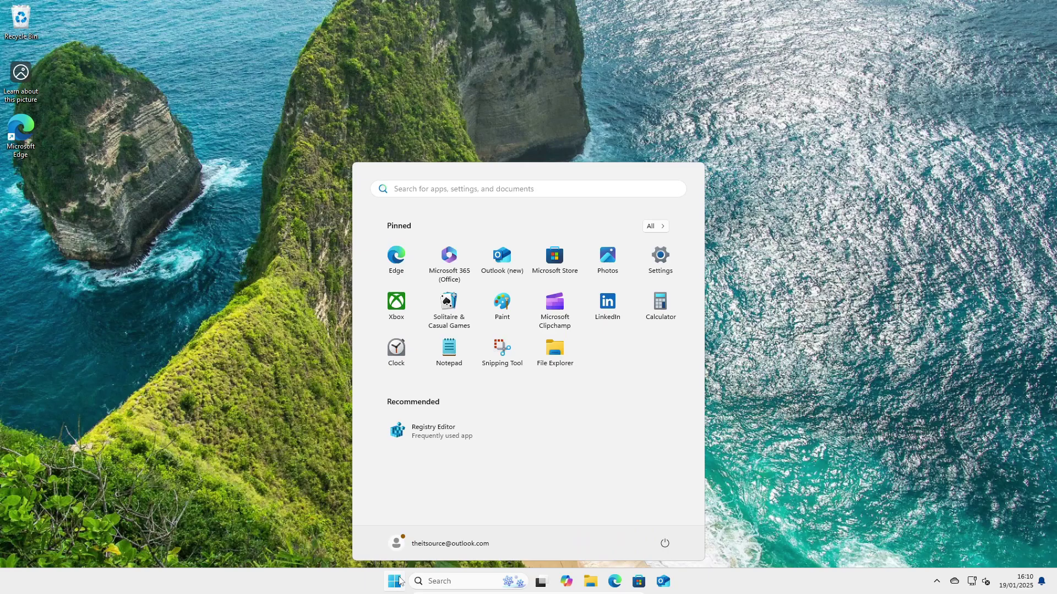
{"action": "type", "text": "disk"}
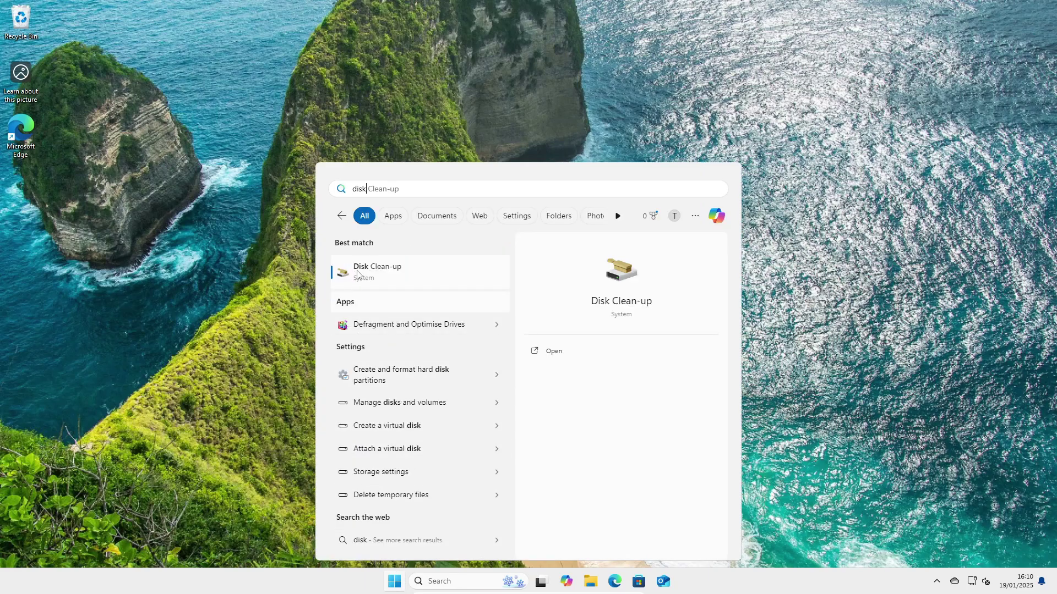
{"action": "left_click", "coordinate": [383, 280]}
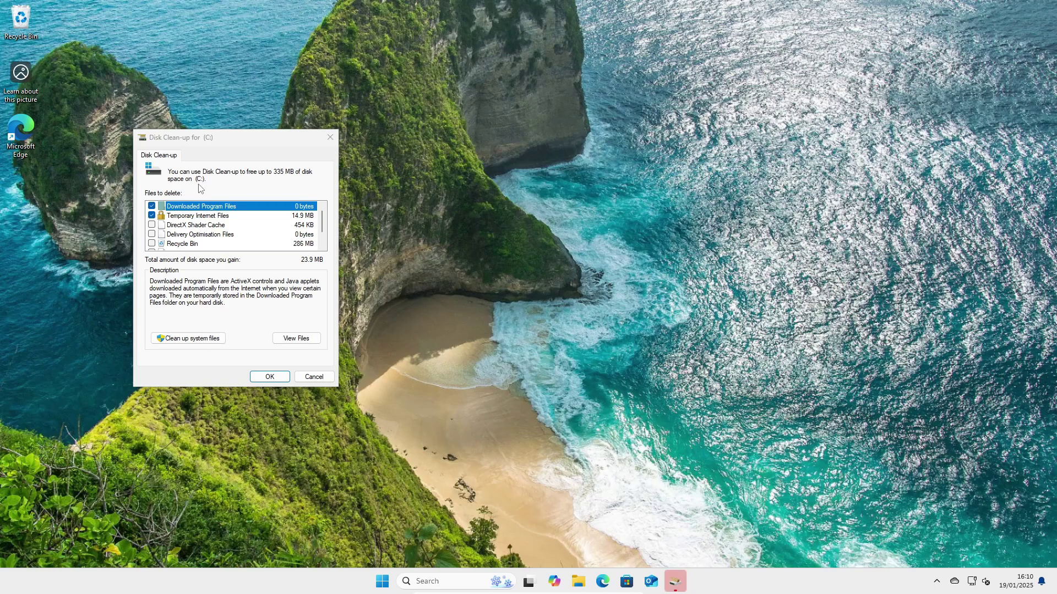
Add Recycle Bin and Temporary files to the items to clean on drive C: and permanently delete all the selected files
{"action": "scroll", "coordinate": [199, 222], "scroll_direction": "down", "scroll_amount": 1}
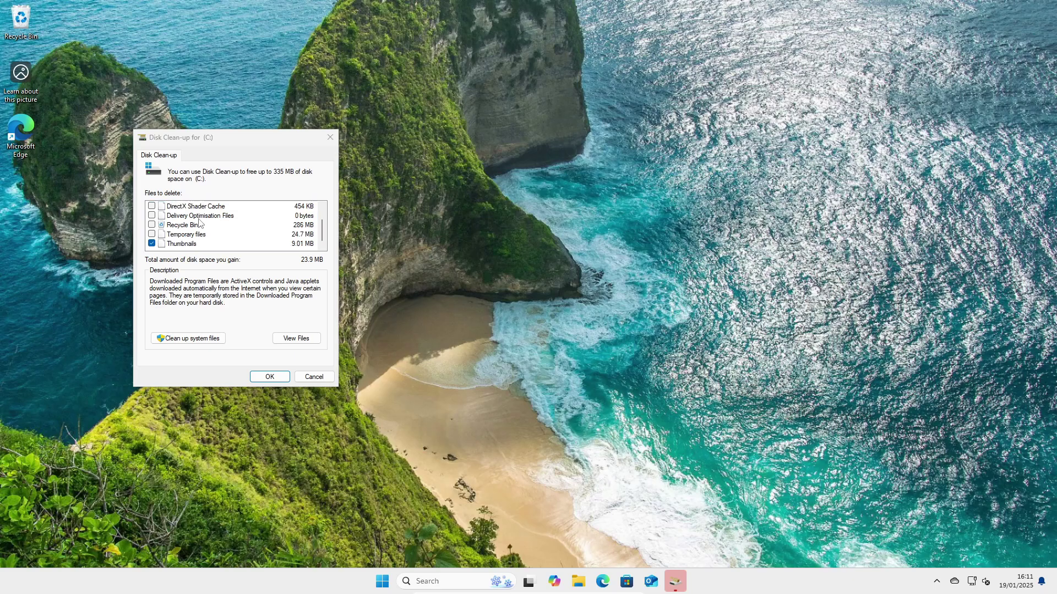
{"action": "left_click", "coordinate": [152, 225]}
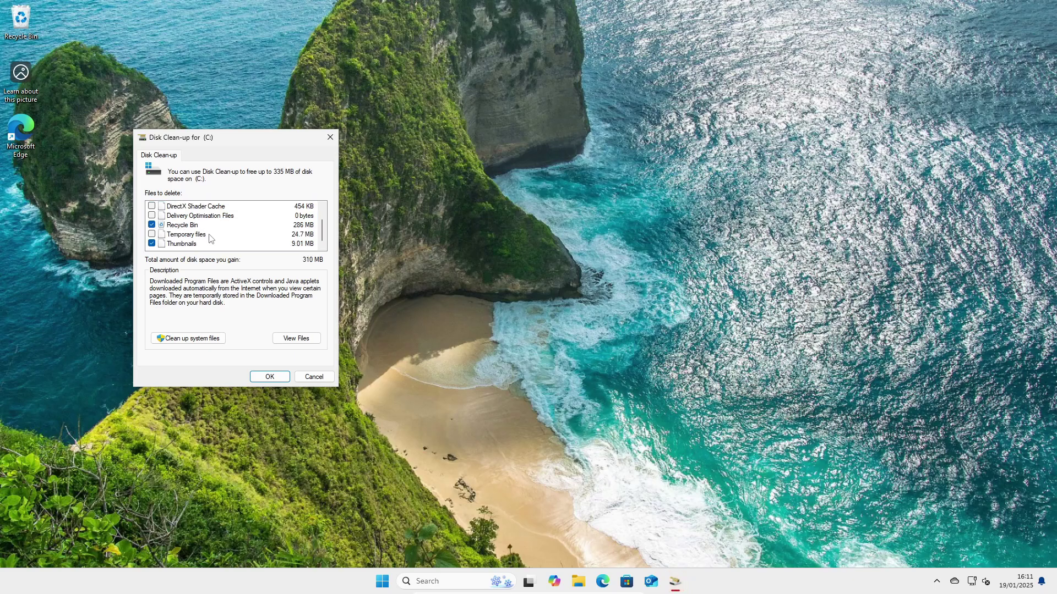
{"action": "left_click", "coordinate": [151, 236]}
{"action": "left_click", "coordinate": [151, 235]}
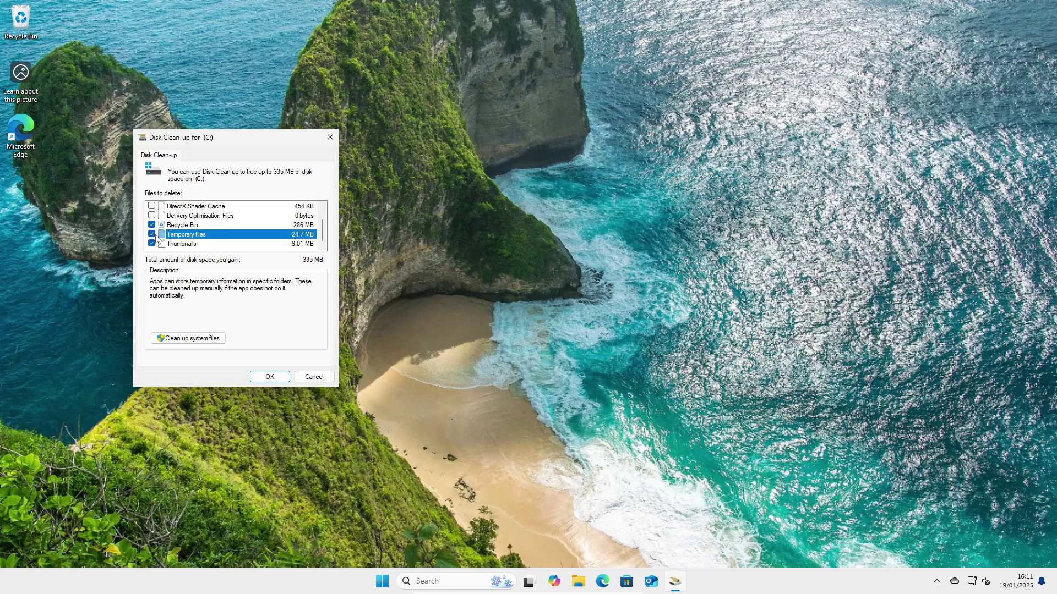
{"action": "scroll", "coordinate": [186, 243], "scroll_direction": "up", "scroll_amount": 1}
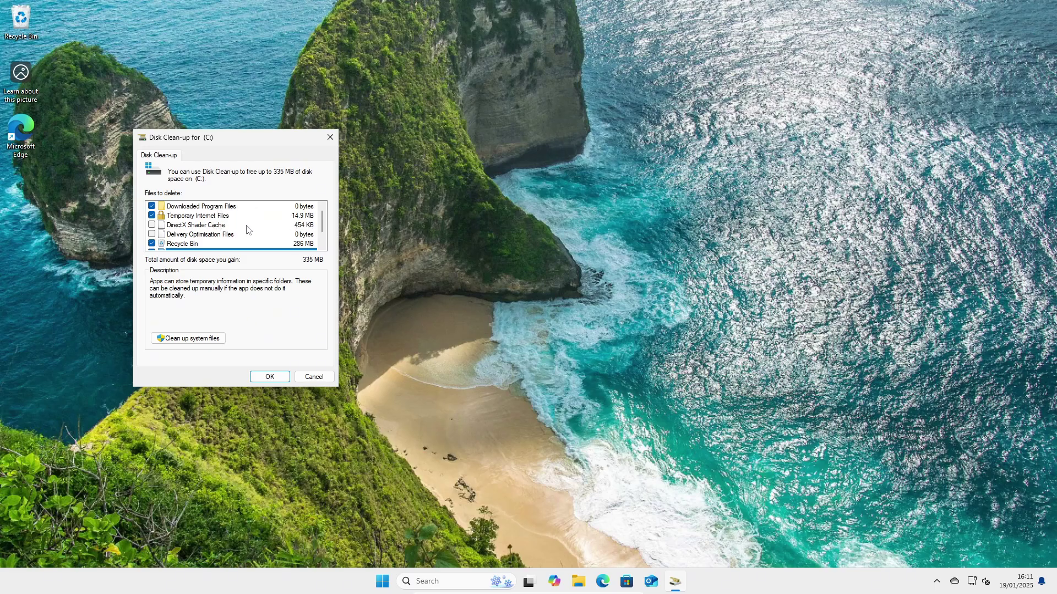
{"action": "scroll", "coordinate": [247, 234], "scroll_direction": "down", "scroll_amount": 1}
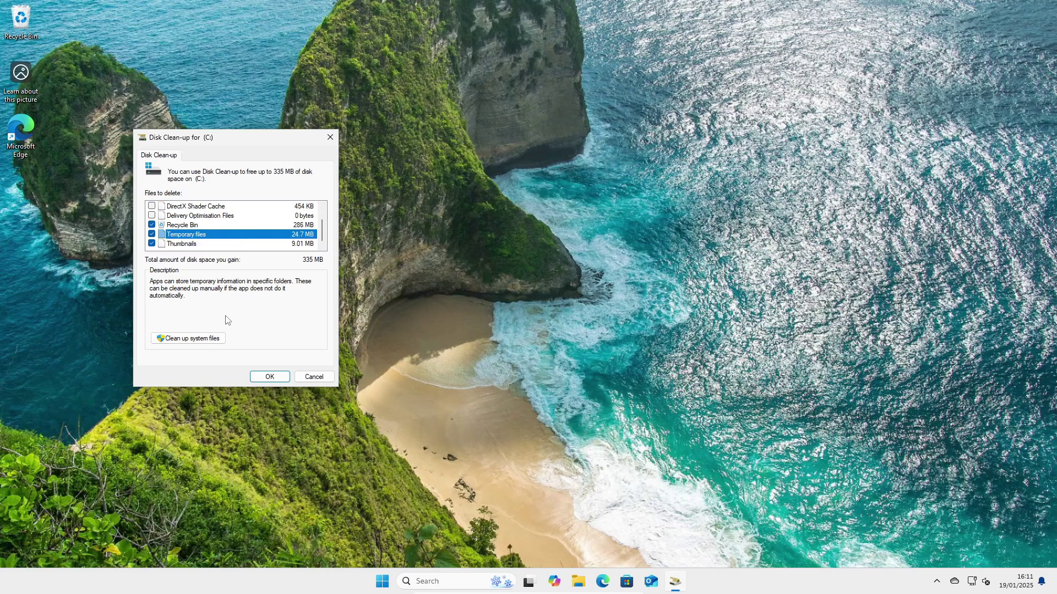
{"action": "left_click", "coordinate": [270, 375]}
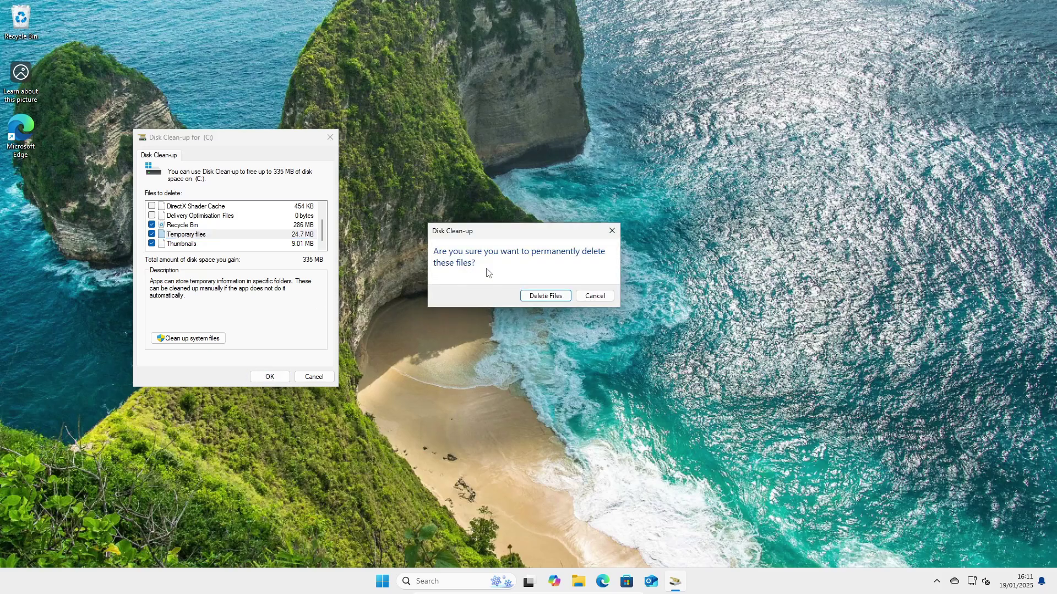
{"action": "left_click", "coordinate": [557, 295]}
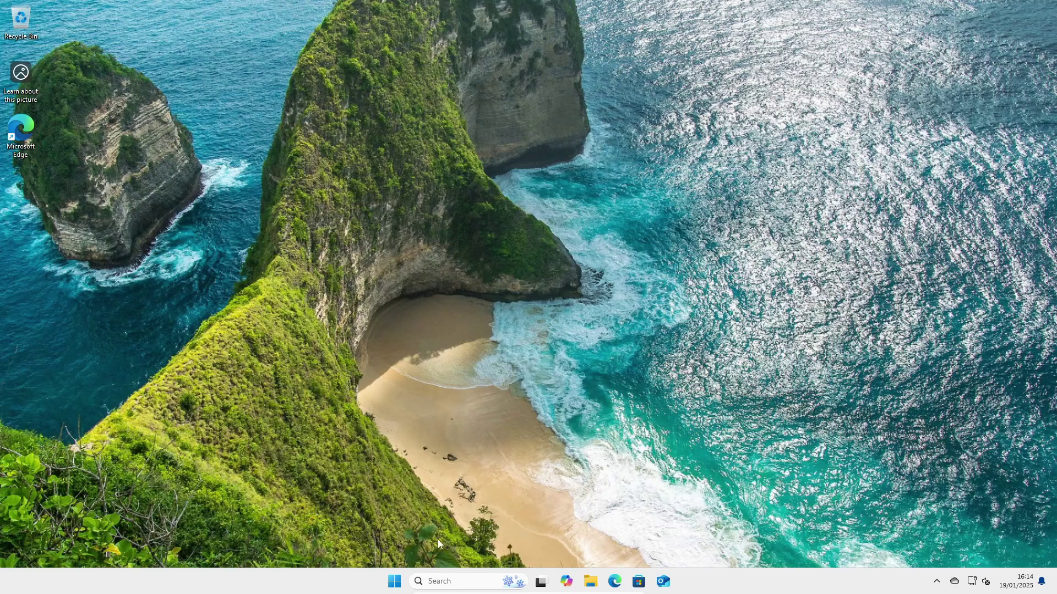
Open the Storage Sense configuration page in the Windows system storage settings
{"action": "left_click", "coordinate": [392, 591]}
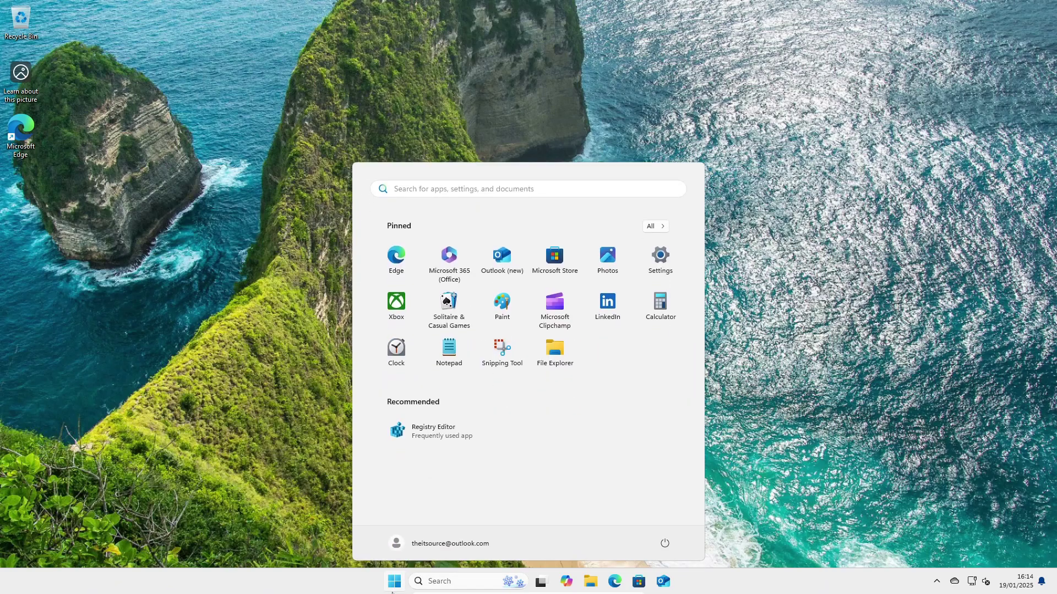
{"action": "type", "text": "sett"}
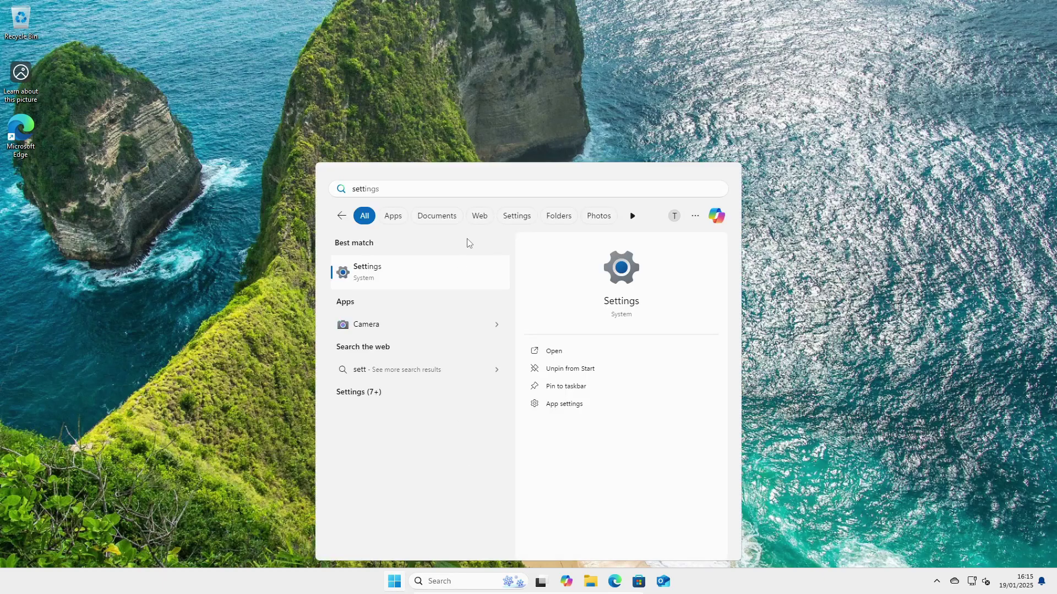
{"action": "key", "text": "Return"}
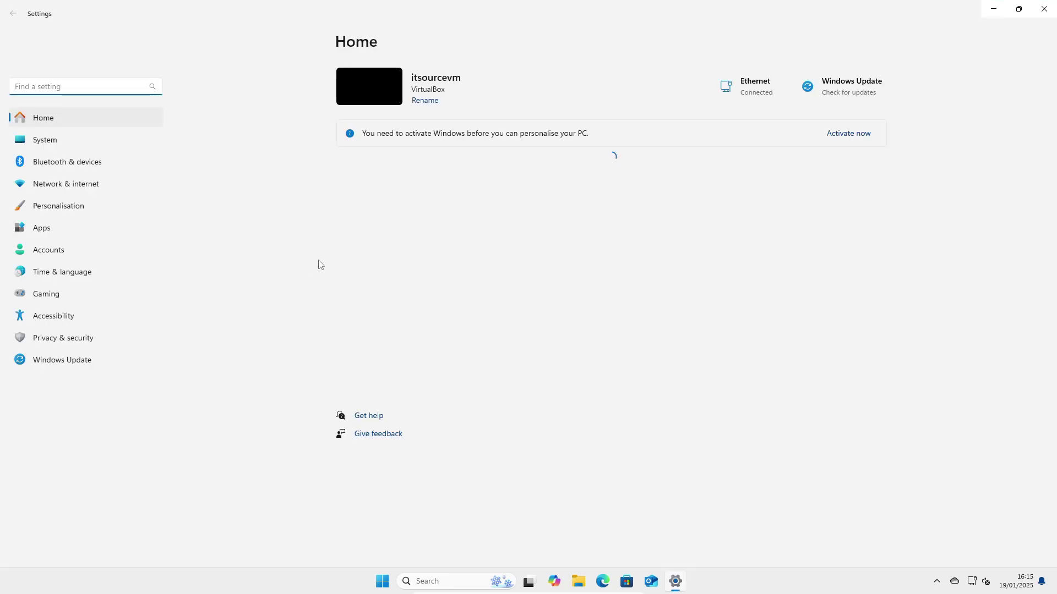
{"action": "left_click", "coordinate": [86, 142]}
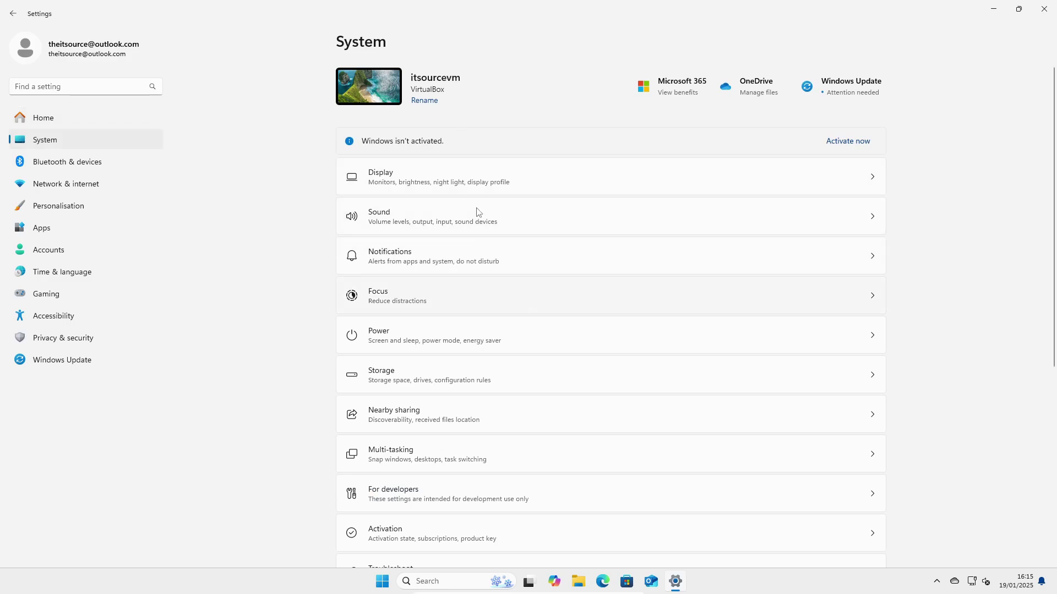
{"action": "left_click", "coordinate": [515, 376]}
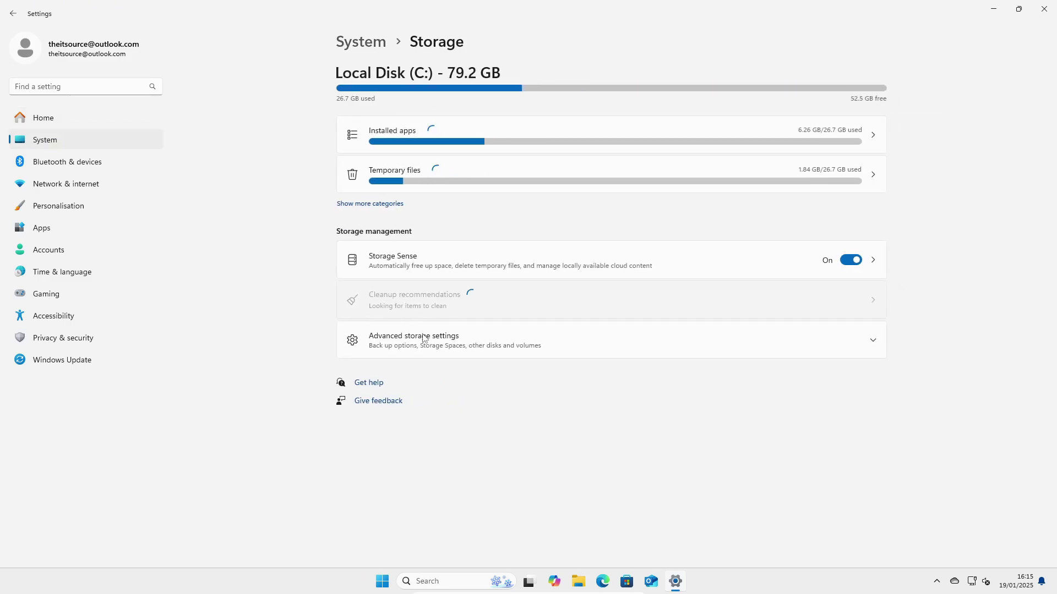
{"action": "left_click", "coordinate": [478, 267]}
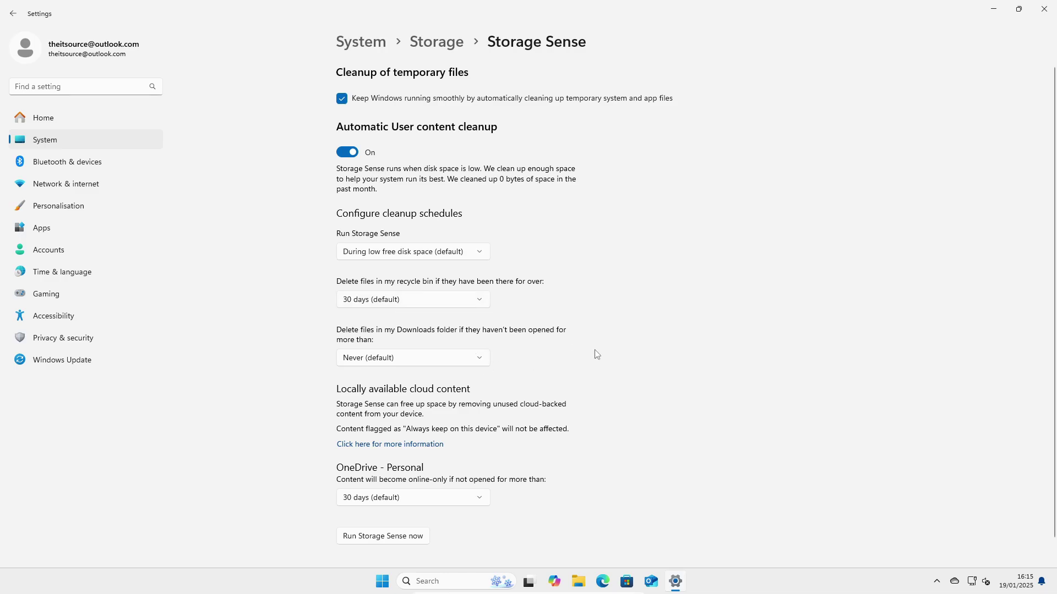
Review the Storage Sense retention choices for deleting recycle bin files without changing them, and close Settings
{"action": "left_click", "coordinate": [477, 300]}
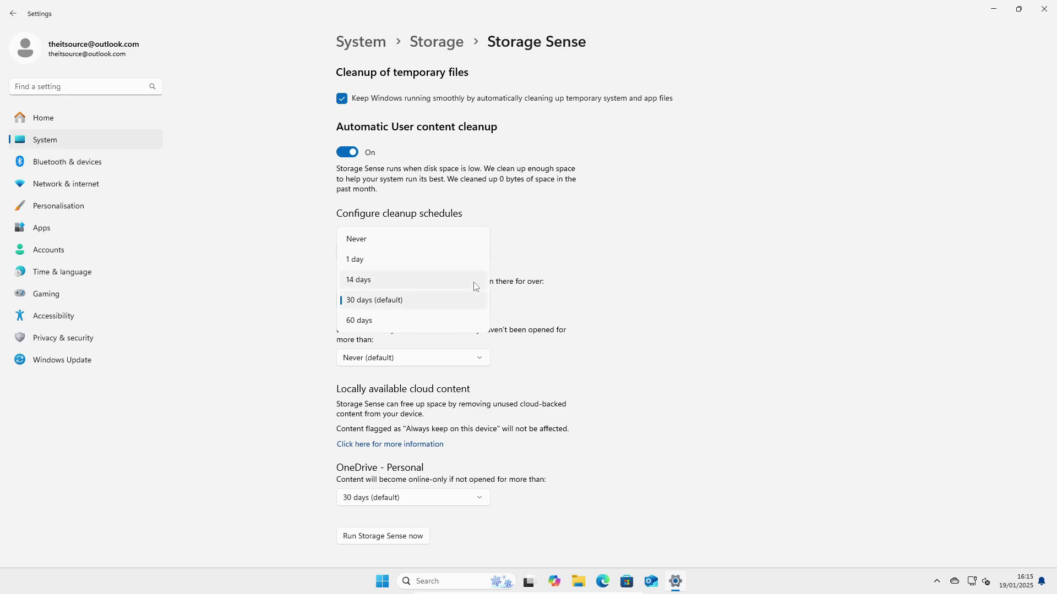
{"action": "left_click", "coordinate": [785, 333]}
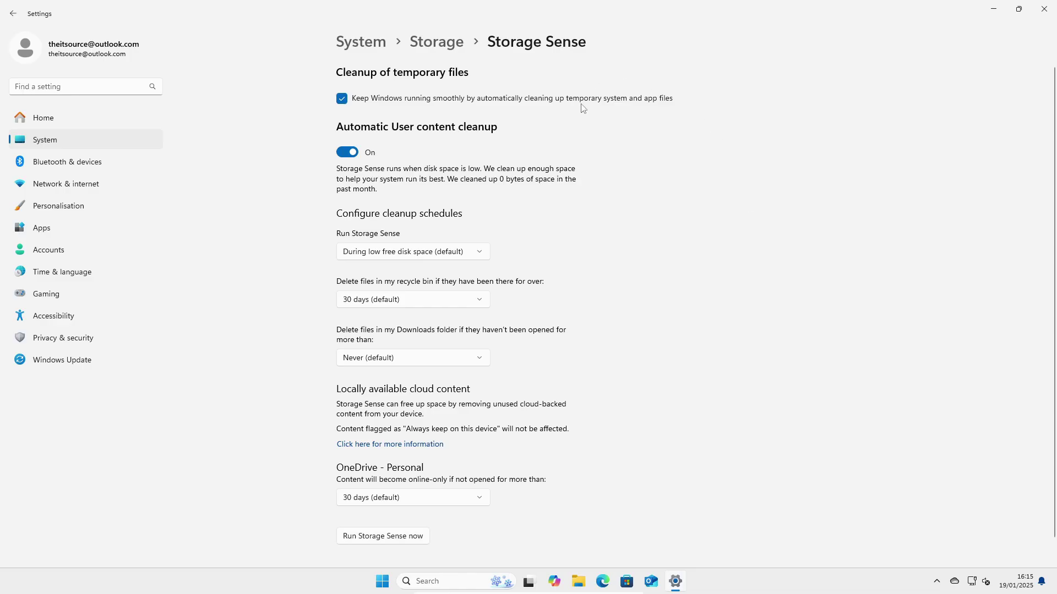
{"action": "key", "text": "alt+F4"}
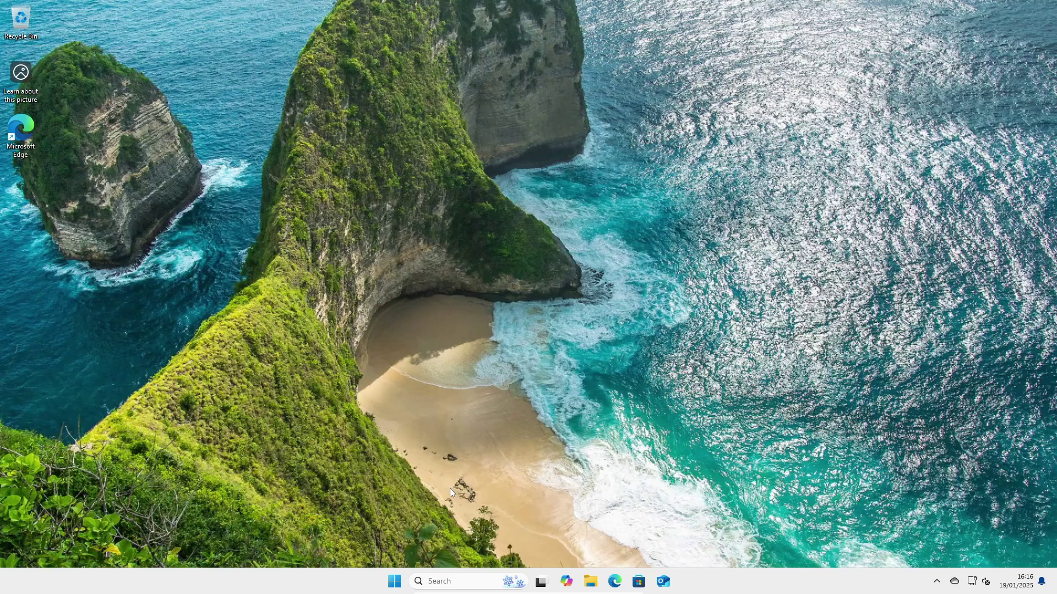